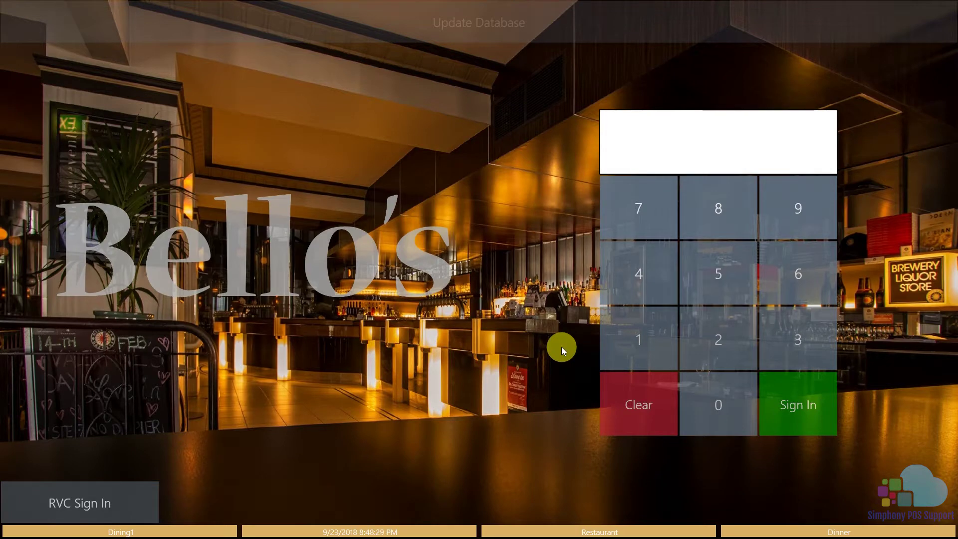
Step: Sign in with the employee PIN and begin a check for table 1 with 1 guest
click(630, 340)
click(796, 397)
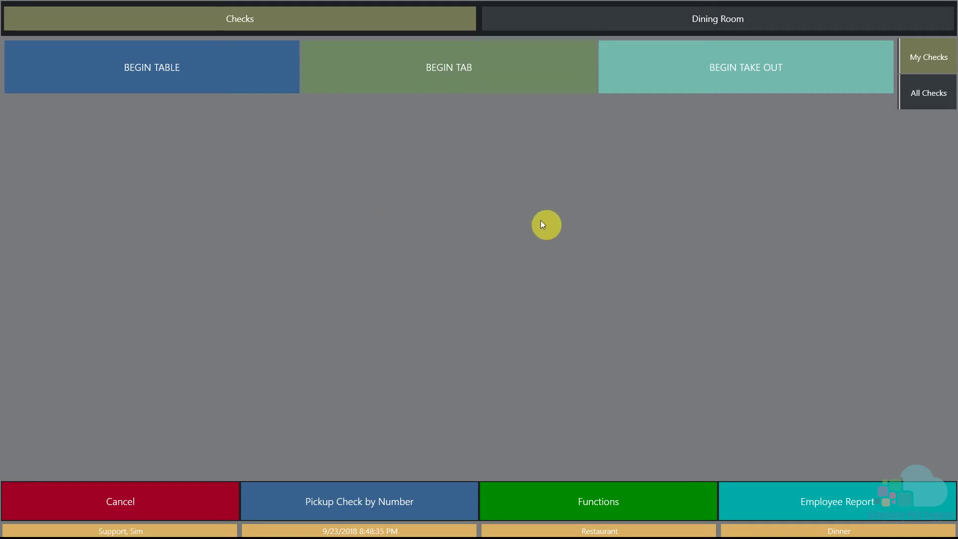
click(253, 87)
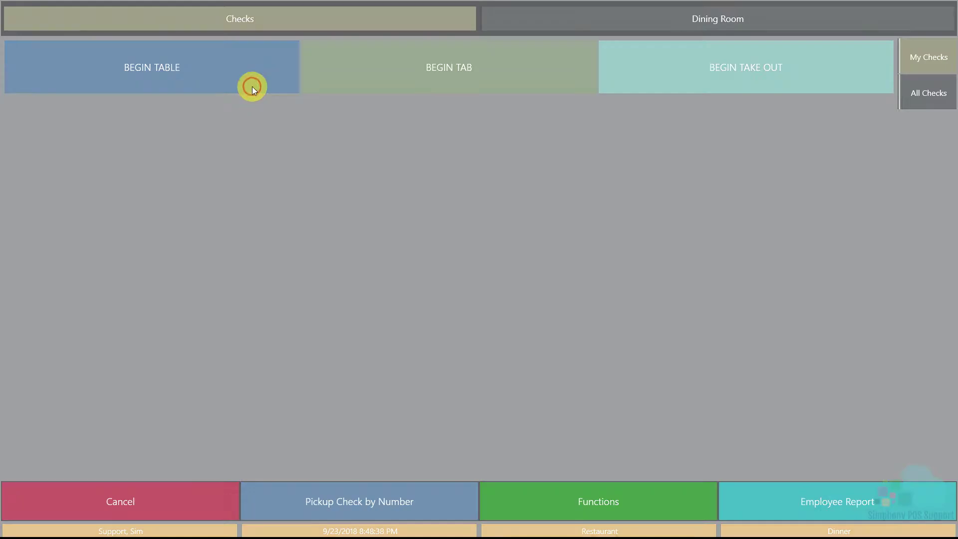
click(78, 149)
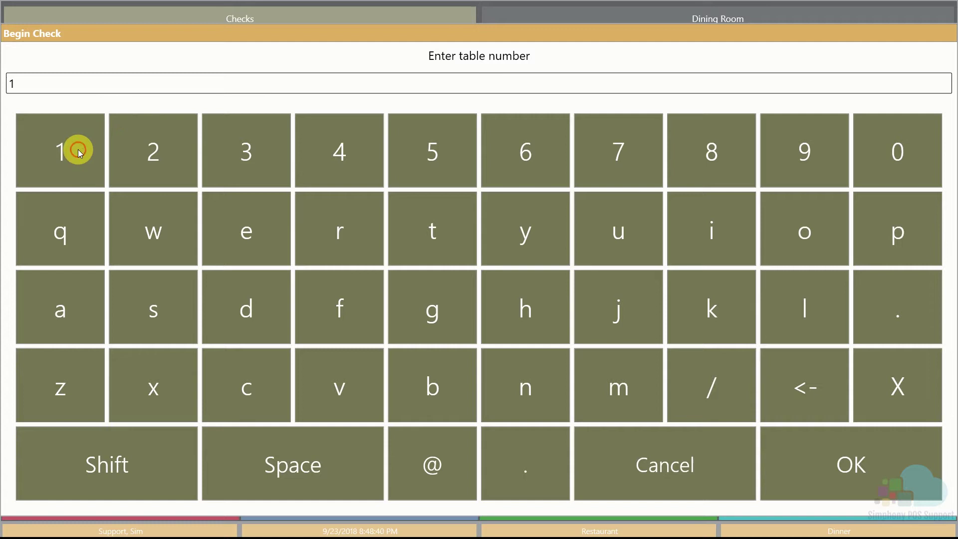
click(866, 457)
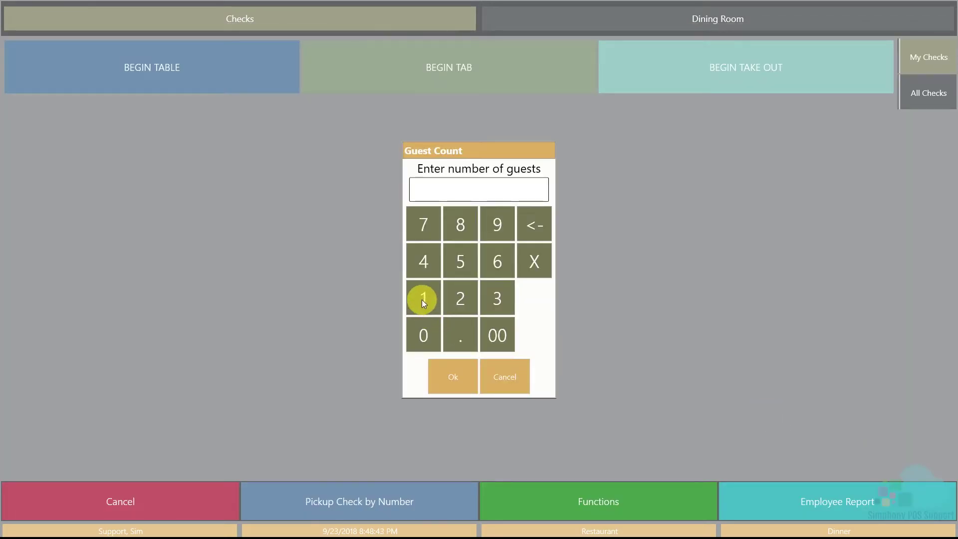
click(421, 300)
click(463, 376)
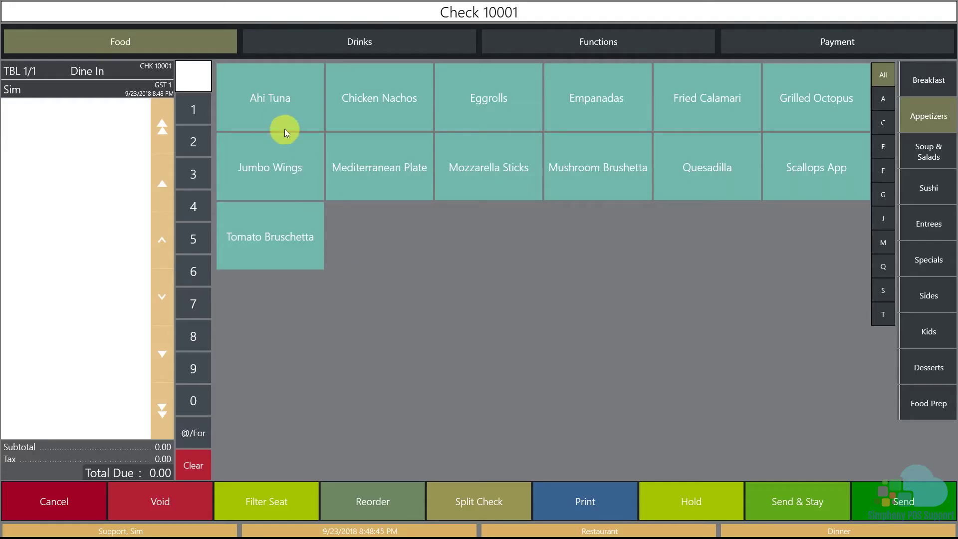
Step: Add Ahi Tuna on seat 1 and send check 10001 for $15.90
click(284, 129)
click(424, 298)
click(452, 367)
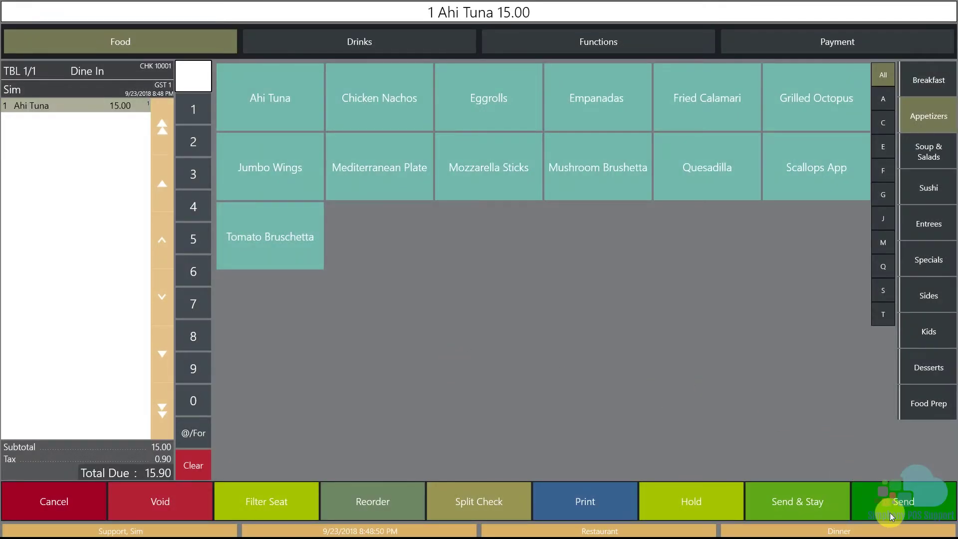
click(882, 502)
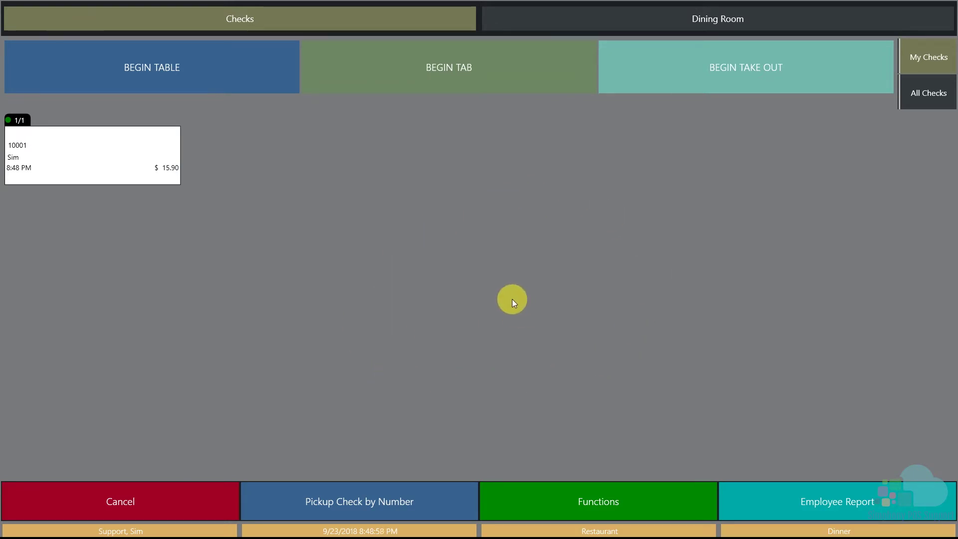
Step: Sign out, sign back in as the server, and begin table 2 with 1 guest
click(179, 501)
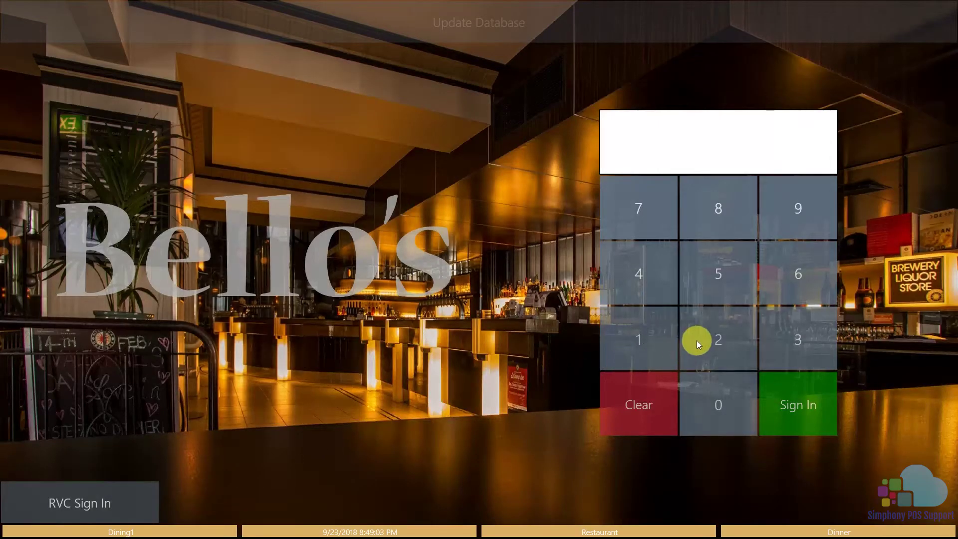
click(704, 340)
click(800, 399)
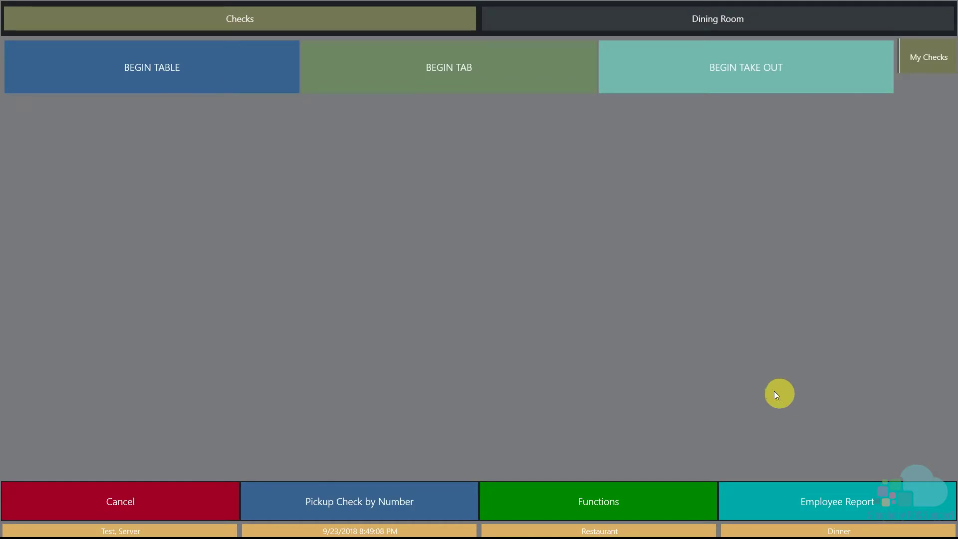
click(255, 86)
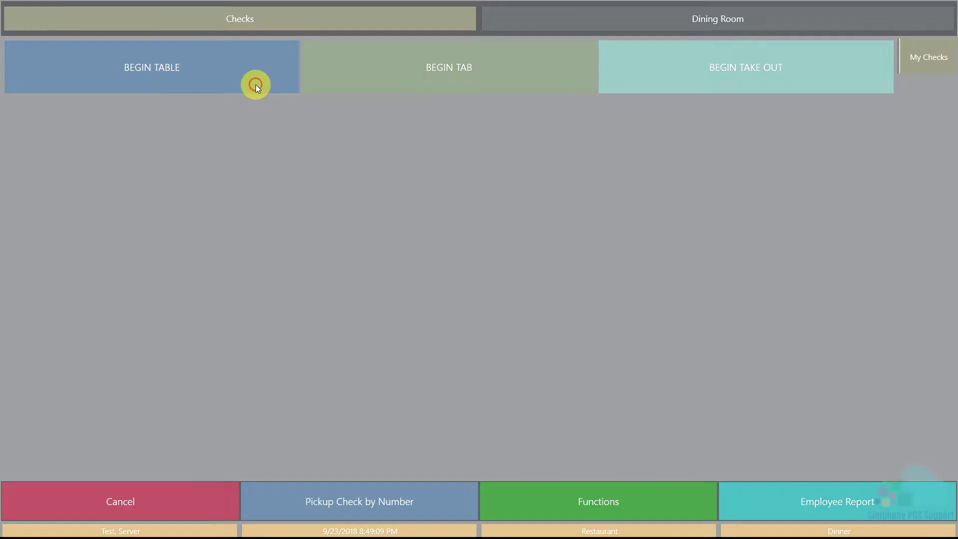
click(167, 139)
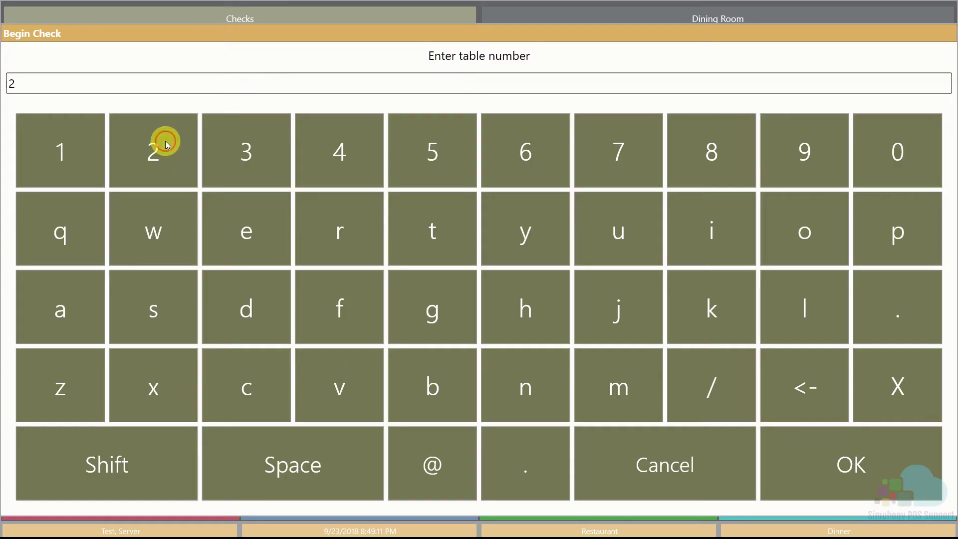
click(792, 442)
click(423, 303)
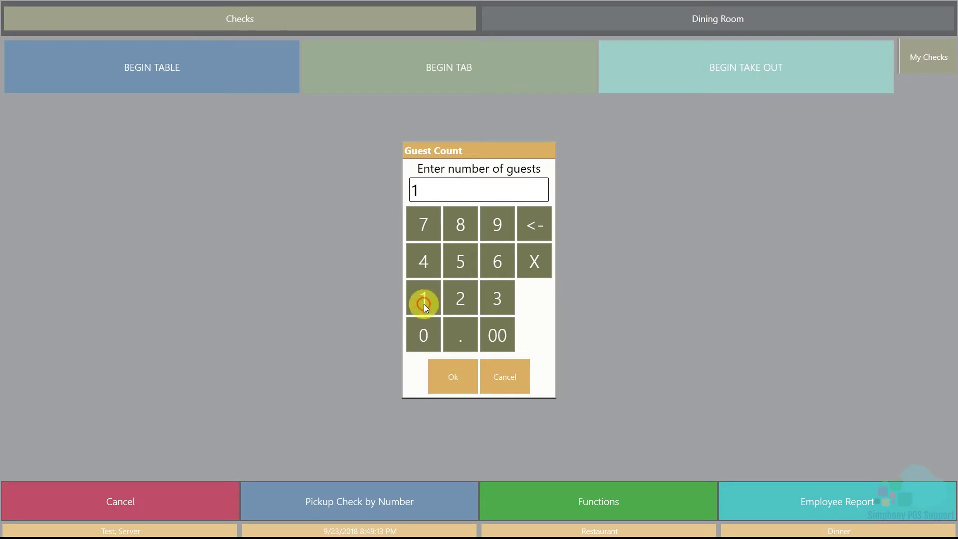
click(457, 377)
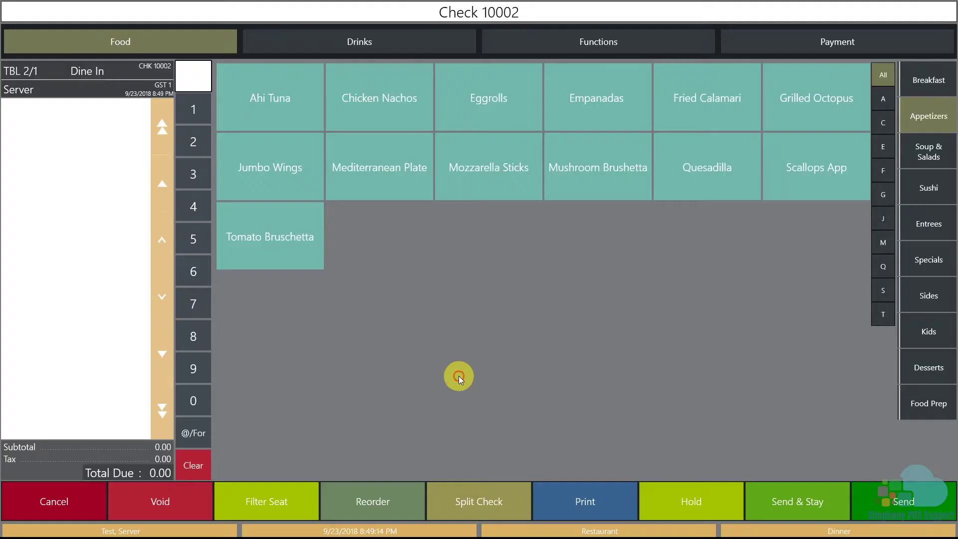
Step: Add Ahi Tuna on seat 1 and send check 10002
click(278, 118)
click(425, 302)
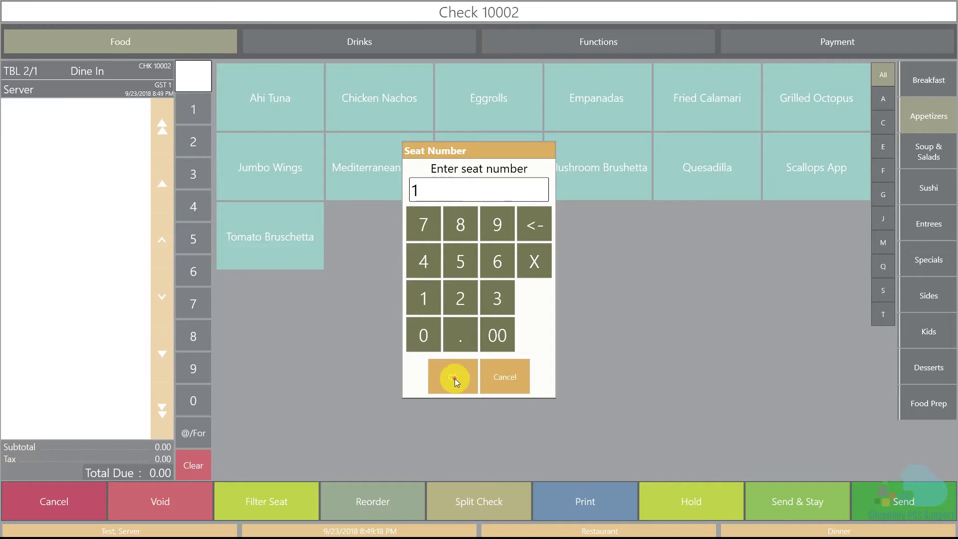
click(454, 378)
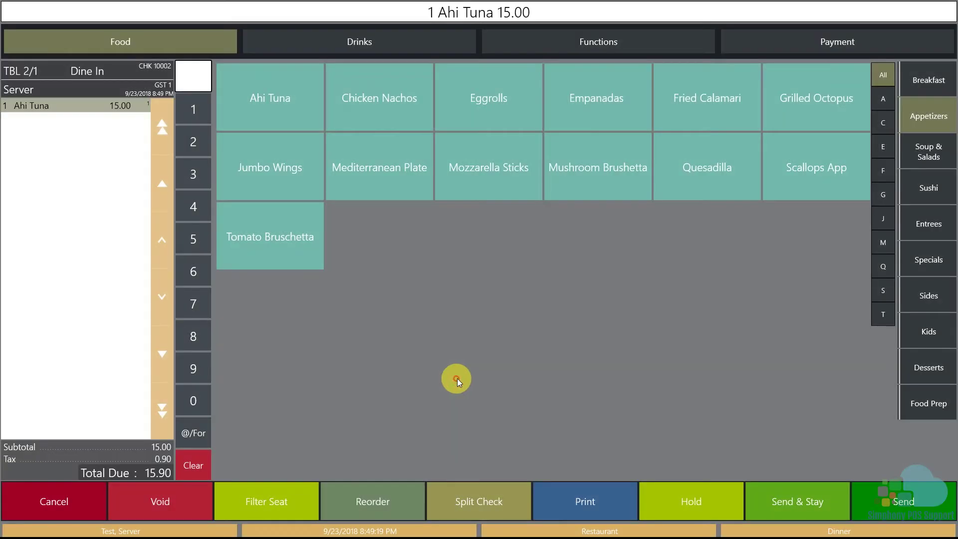
click(891, 499)
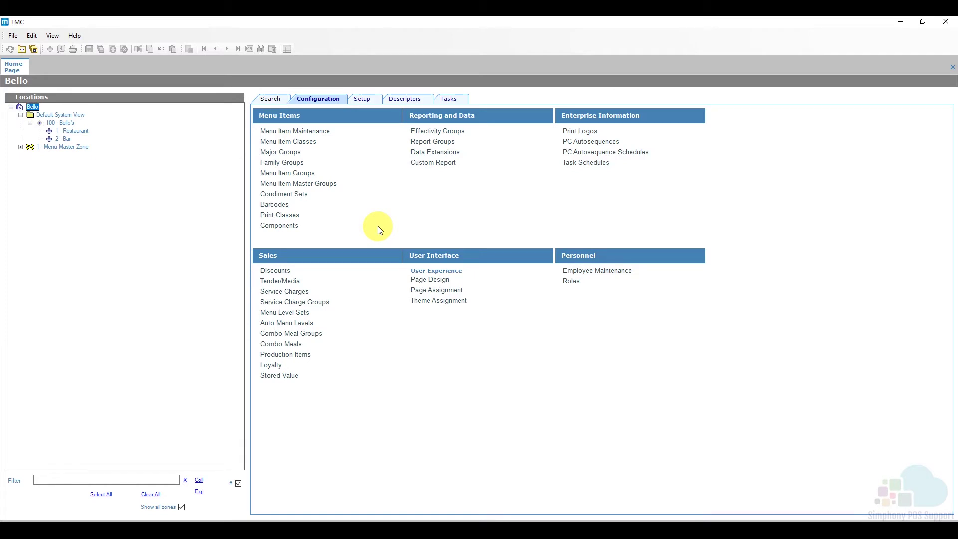
Step: Switch to the 100 - Bello's property and open its Employee Classes list
click(61, 123)
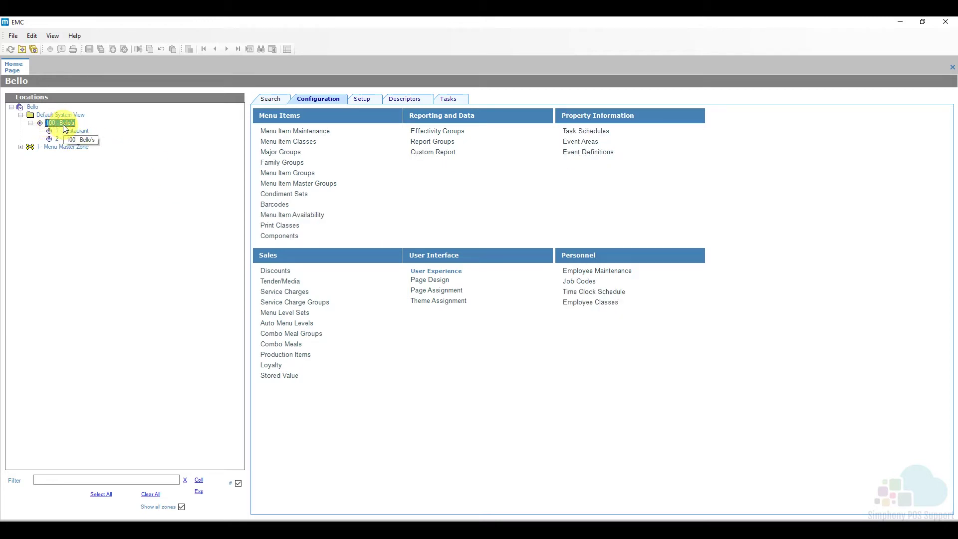
click(319, 99)
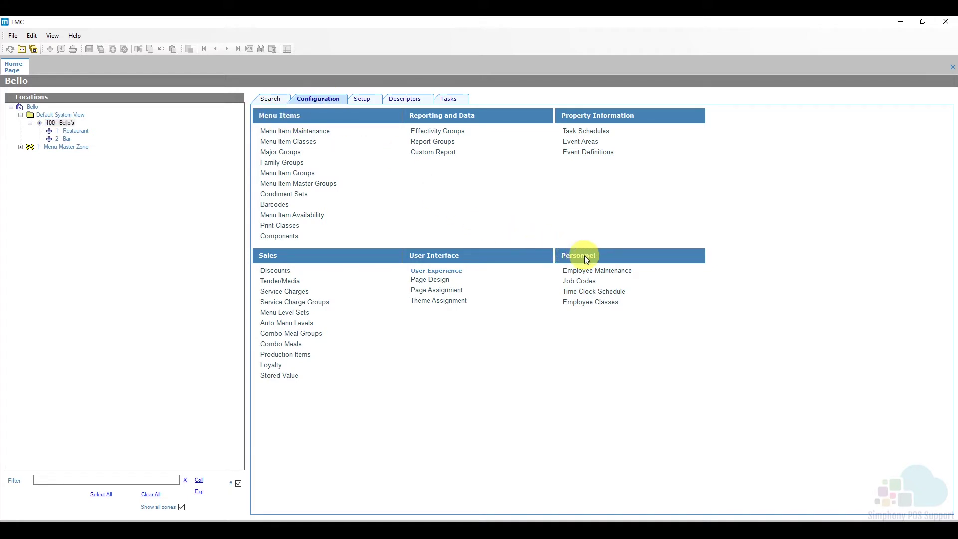
click(602, 304)
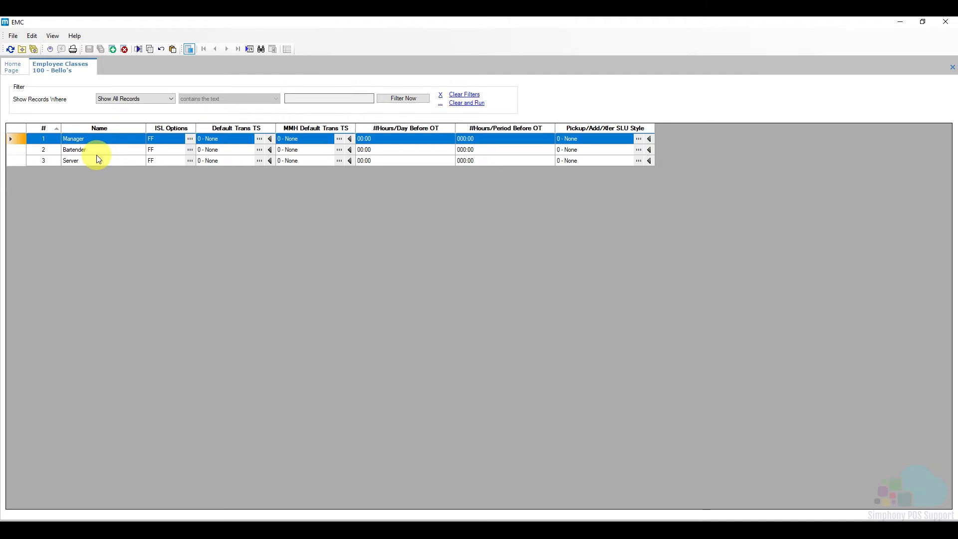
Step: Review the Bartender class's Restaurant operator options (On Demand, 48000200) without changing them
double_click(16, 149)
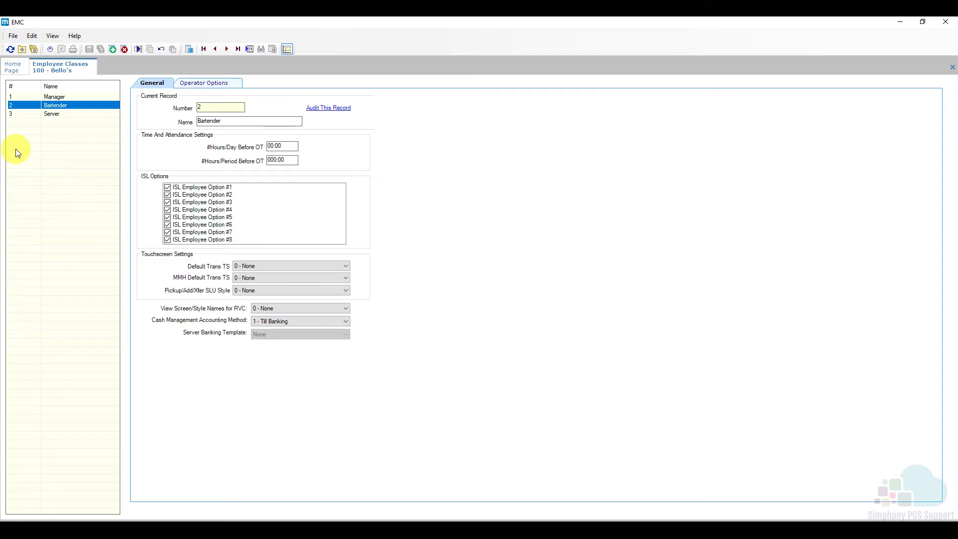
click(209, 85)
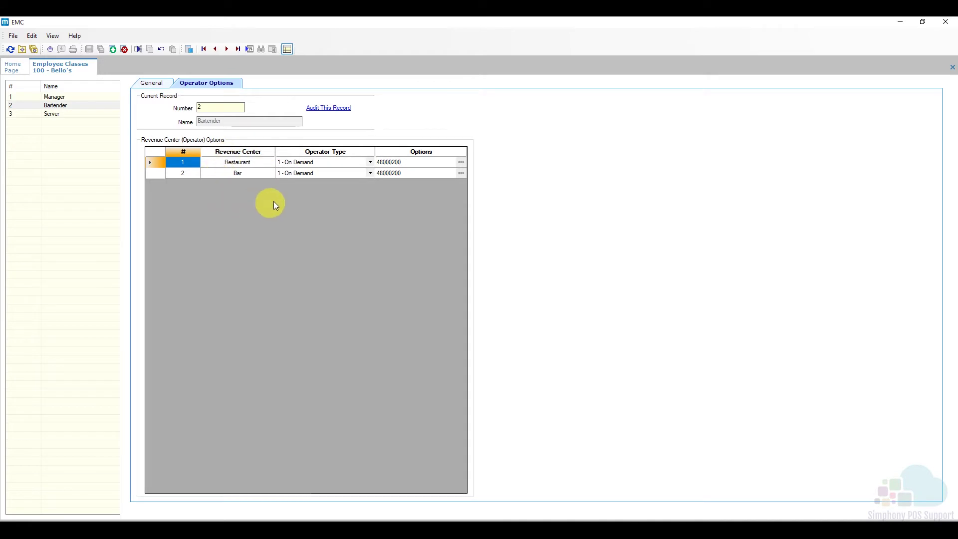
click(460, 164)
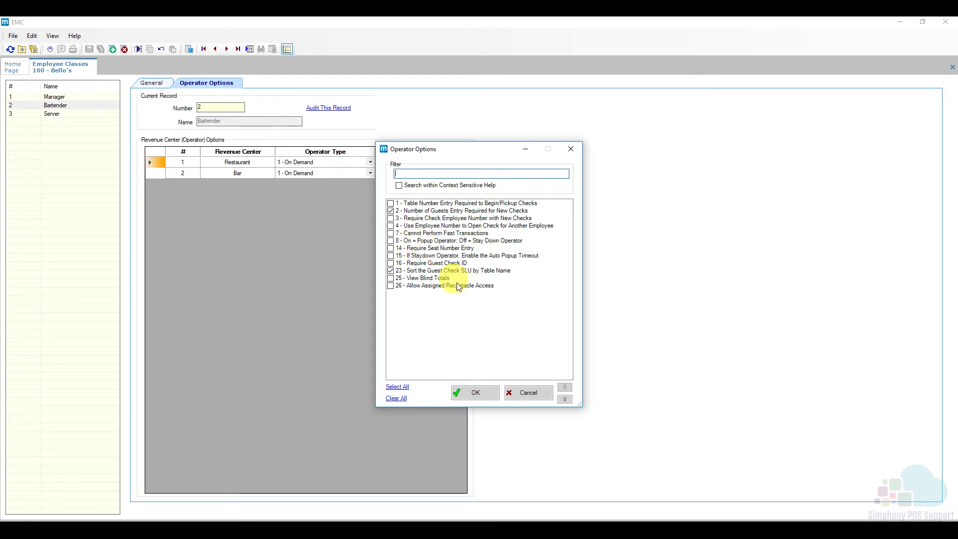
click(521, 393)
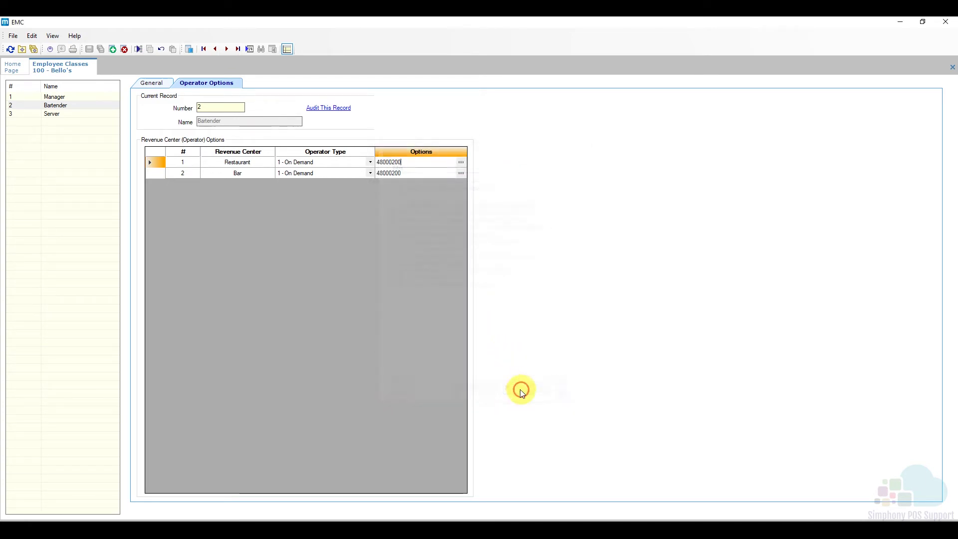
click(245, 163)
Step: Review the Server class's Restaurant operator options (C9000200) and cancel without changes
click(252, 174)
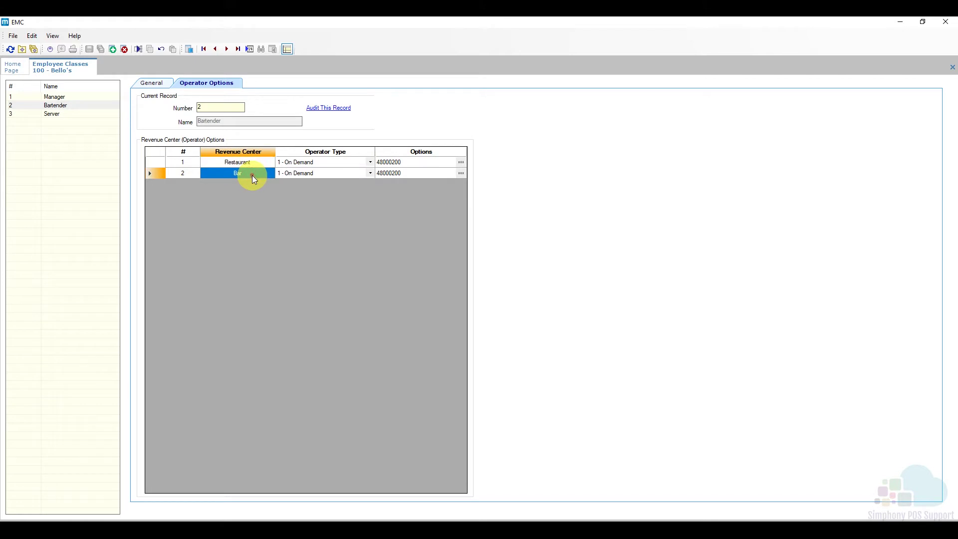
click(76, 113)
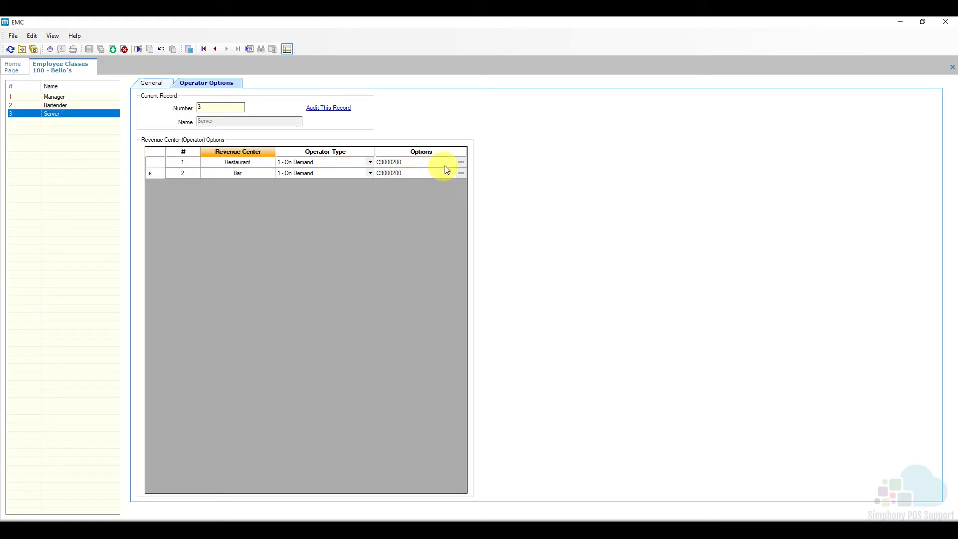
click(461, 163)
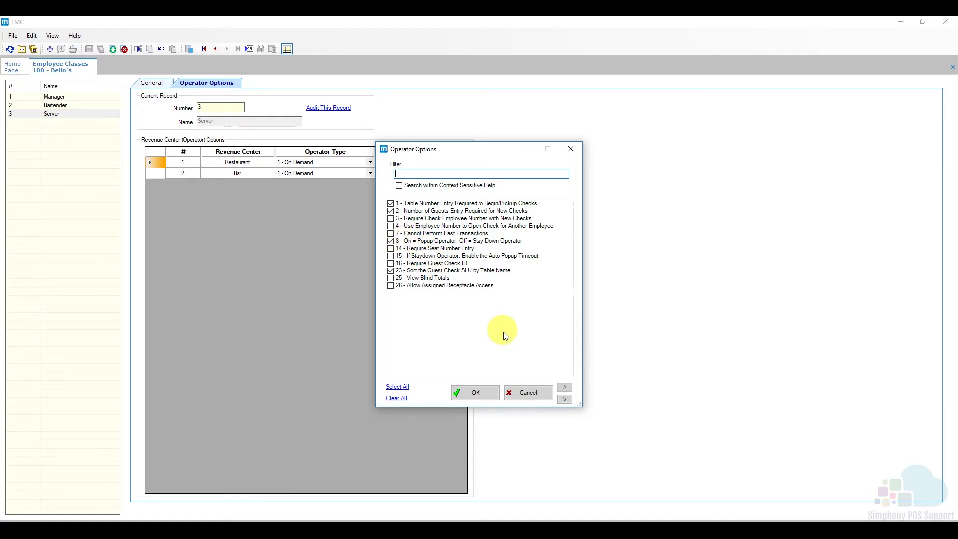
click(526, 391)
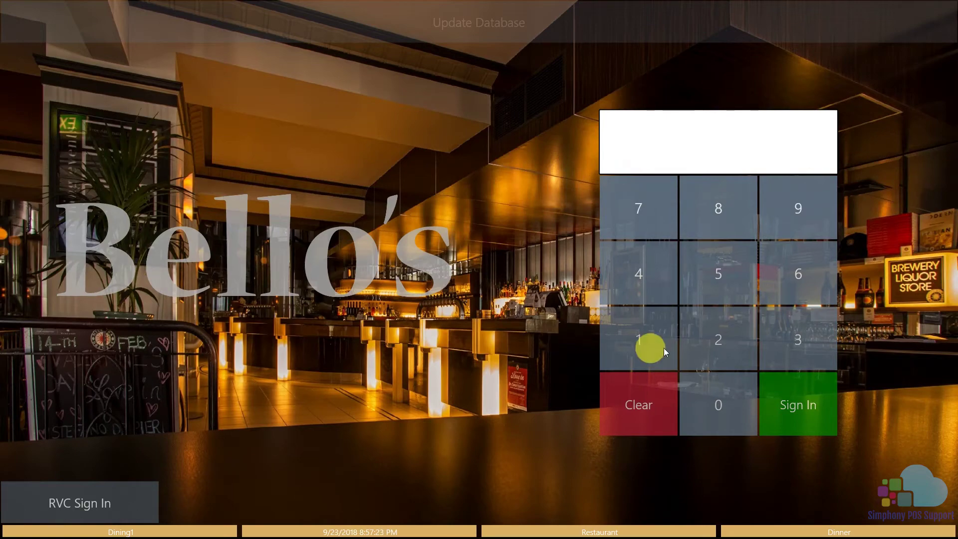
Step: Sign in at the POS workstation with the server's PIN
click(713, 344)
click(792, 393)
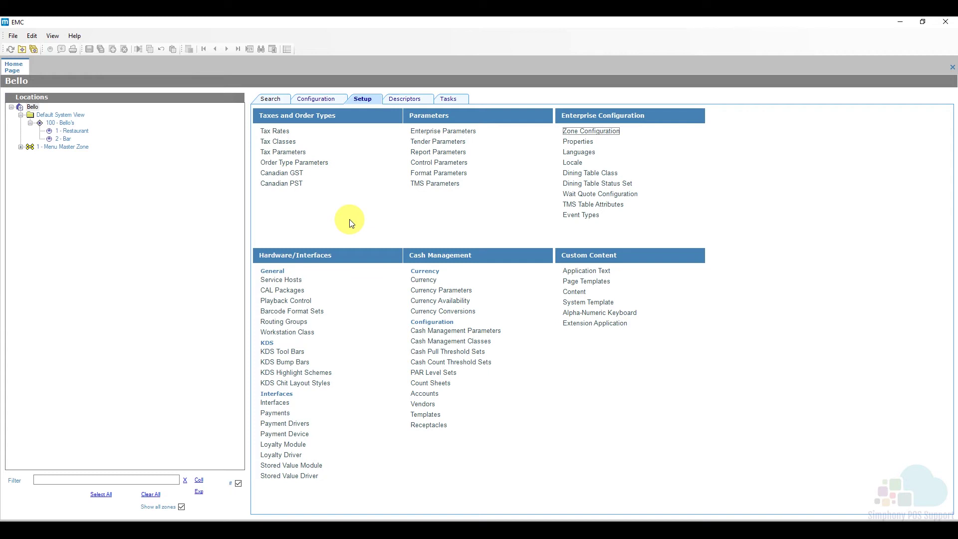
Step: Inspect the Configuration settings of the enterprise Control Parameters under Setup
click(363, 101)
click(431, 164)
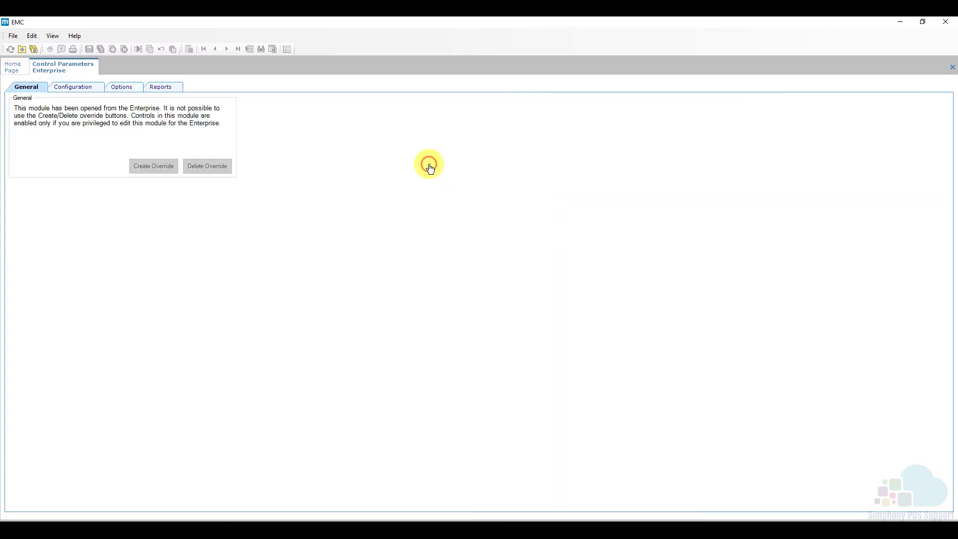
click(80, 89)
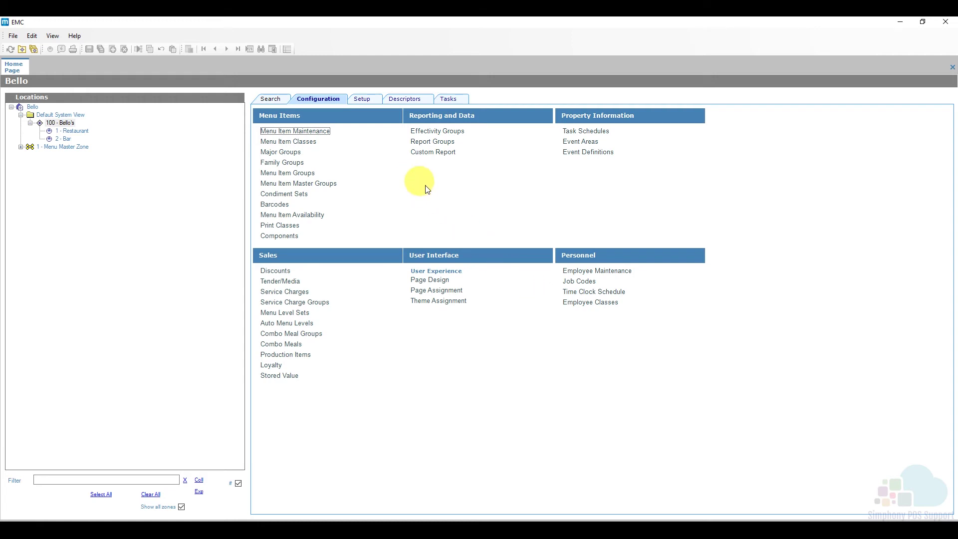
Step: For the Server class's Restaurant row, turn off option 8 and turn on option 15 (auto popup timeout)
click(582, 307)
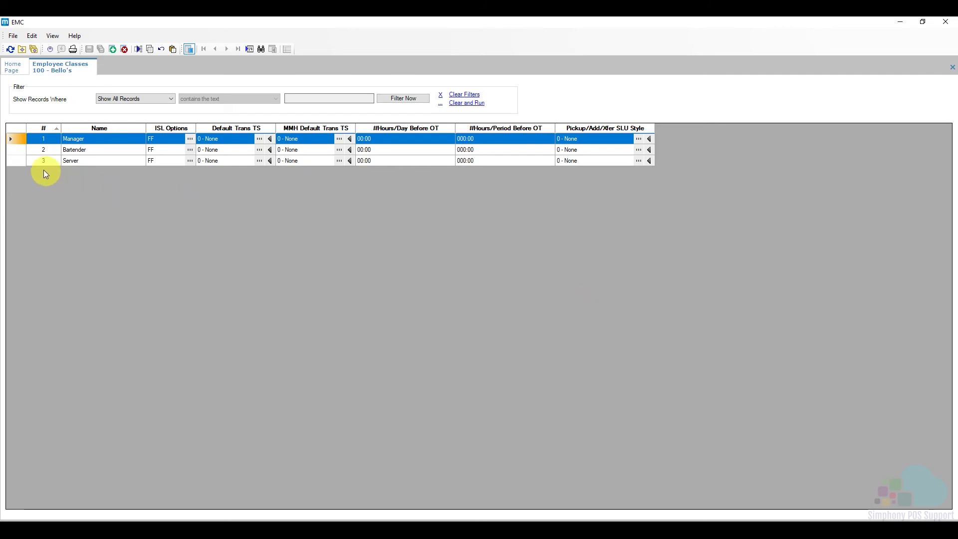
double_click(16, 164)
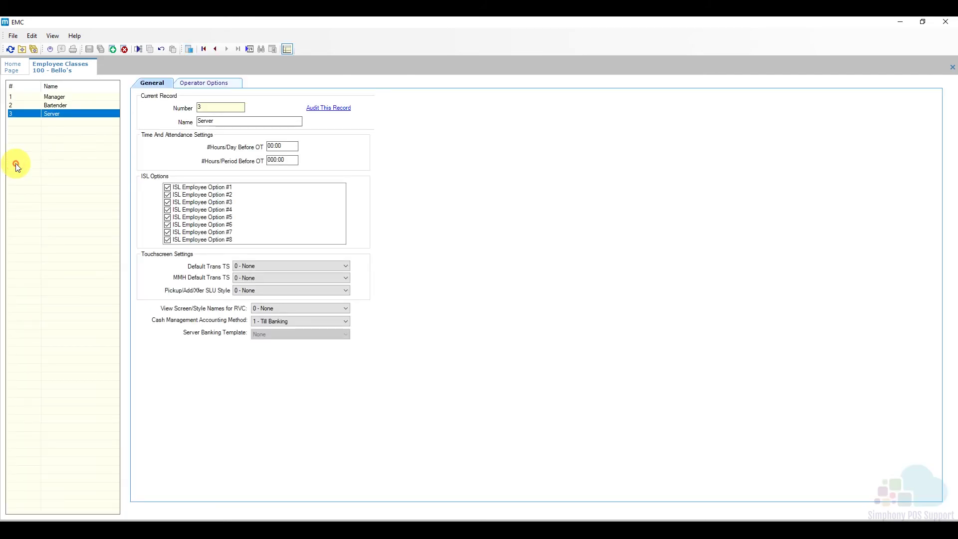
click(226, 87)
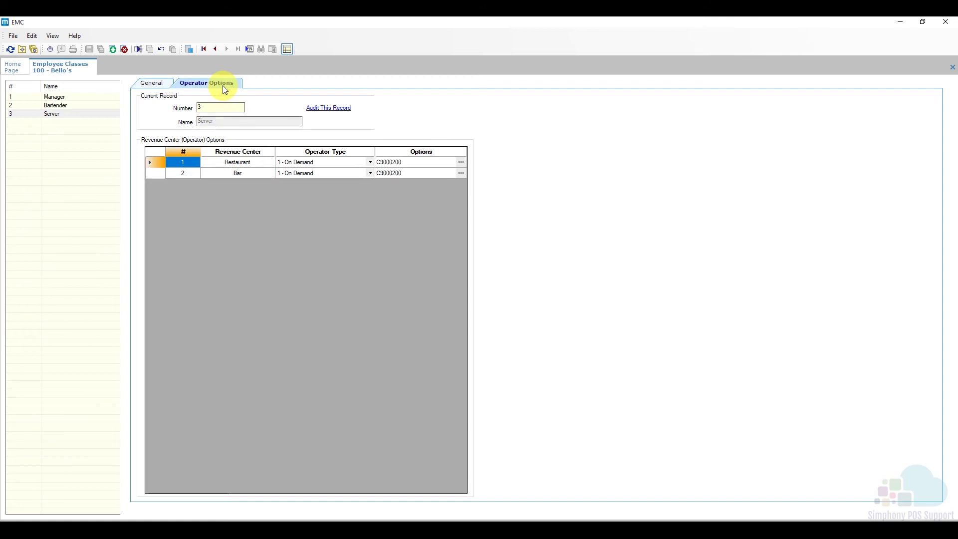
click(460, 163)
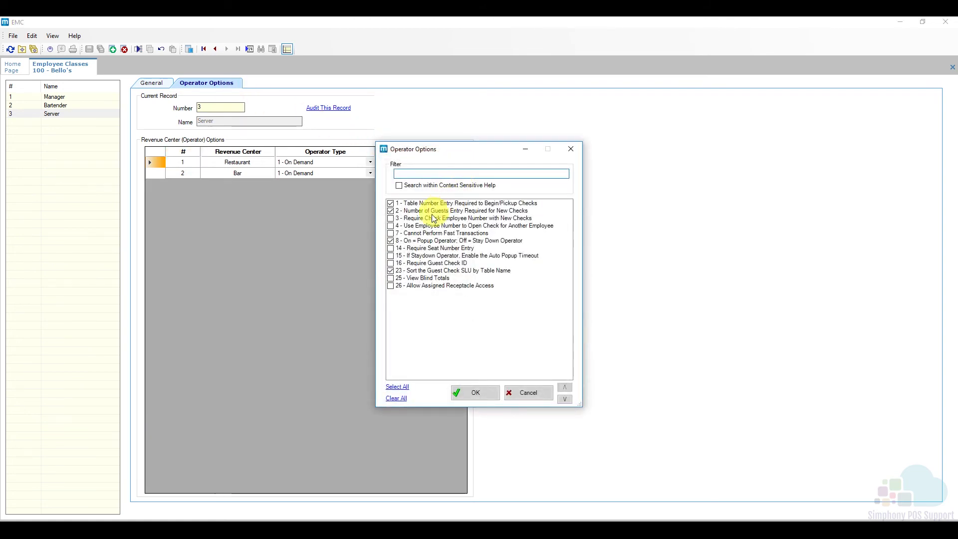
click(407, 242)
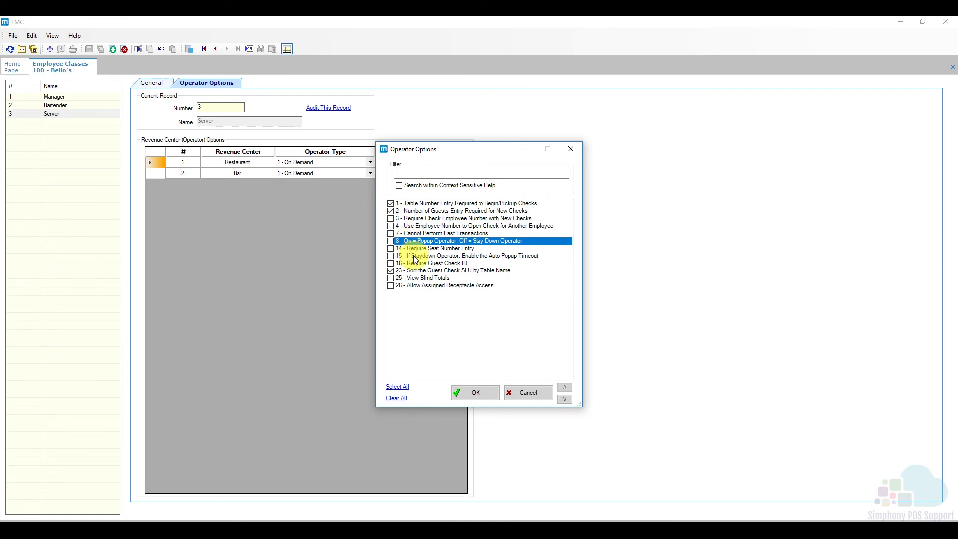
click(414, 256)
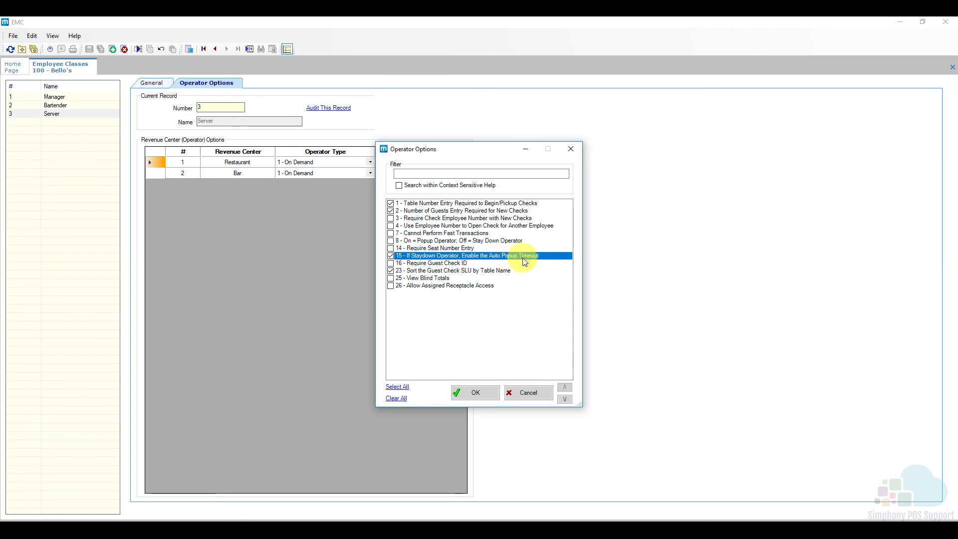
click(471, 392)
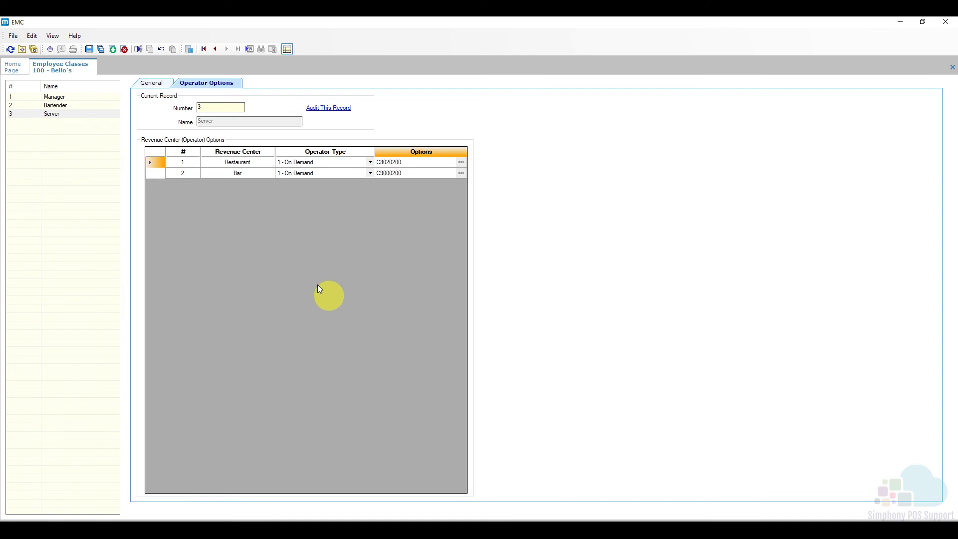
Step: Save the Server class, update the POS database, and sign in as the server
click(90, 53)
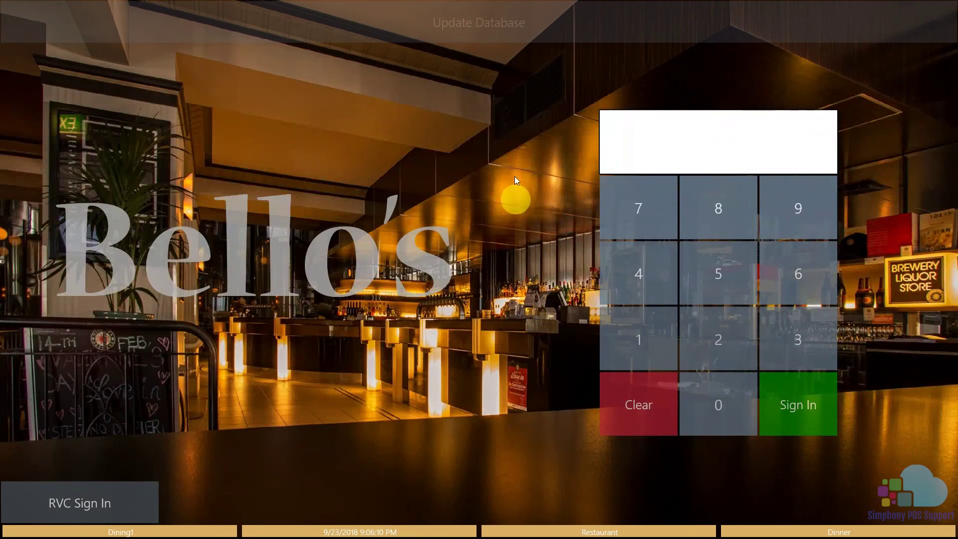
click(523, 34)
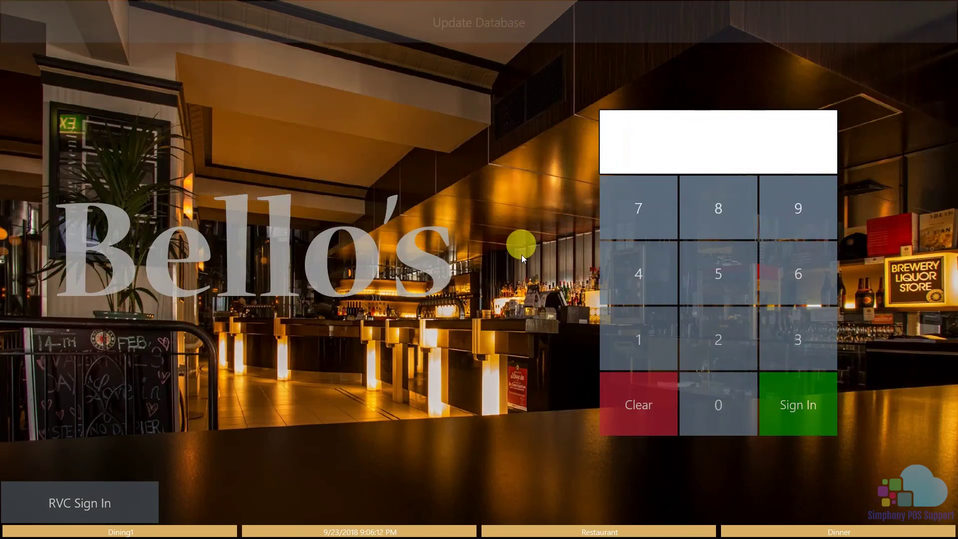
click(706, 338)
click(782, 391)
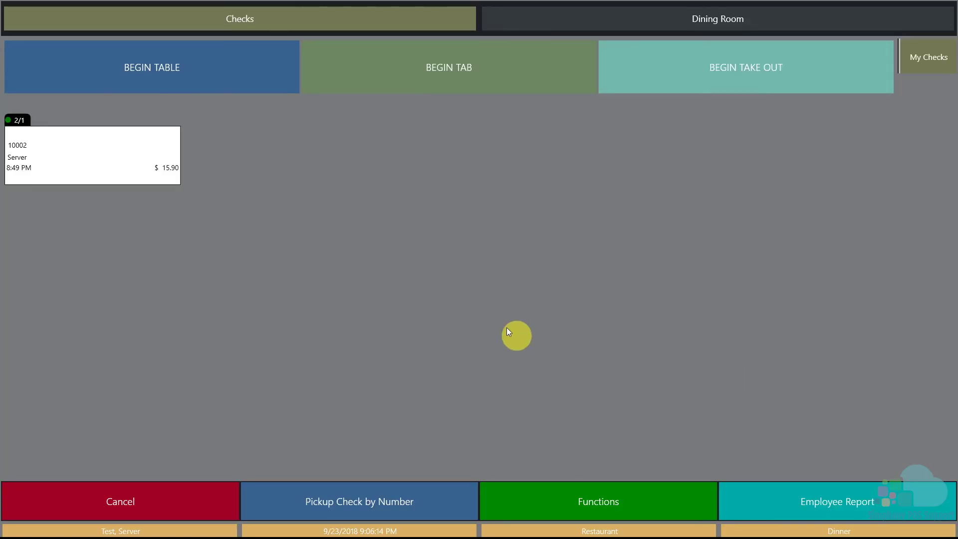
Step: Add another Ahi Tuna on seat 1 to the table 2/1 check and send it
click(136, 171)
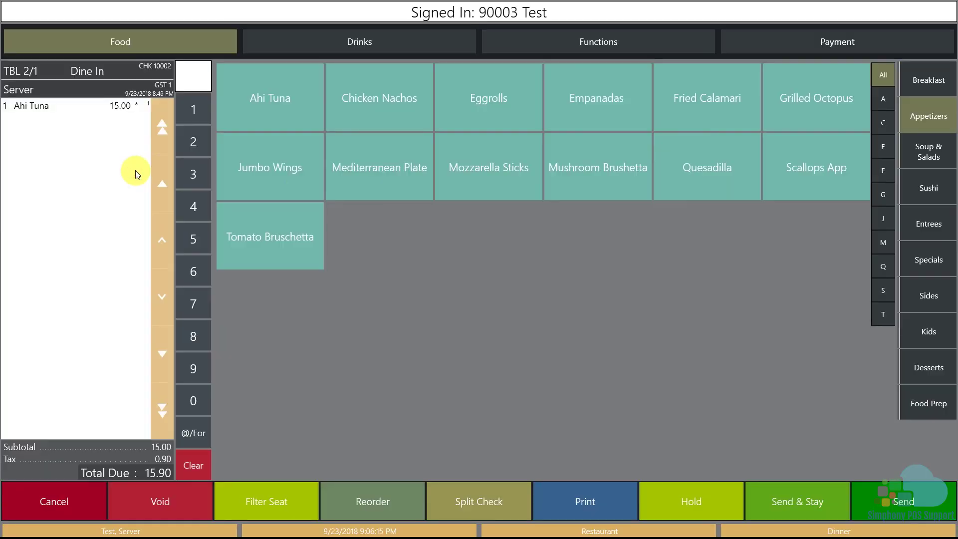
click(297, 119)
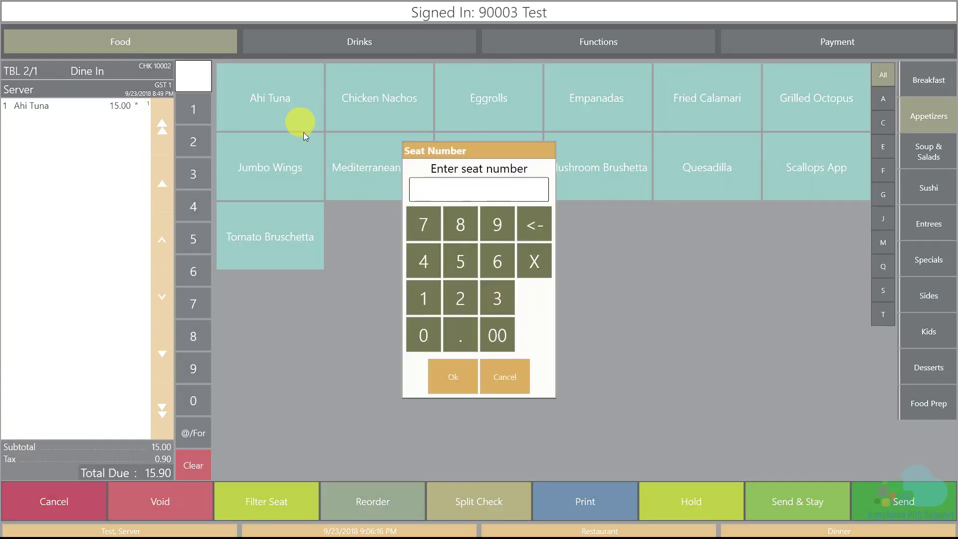
click(430, 300)
click(462, 371)
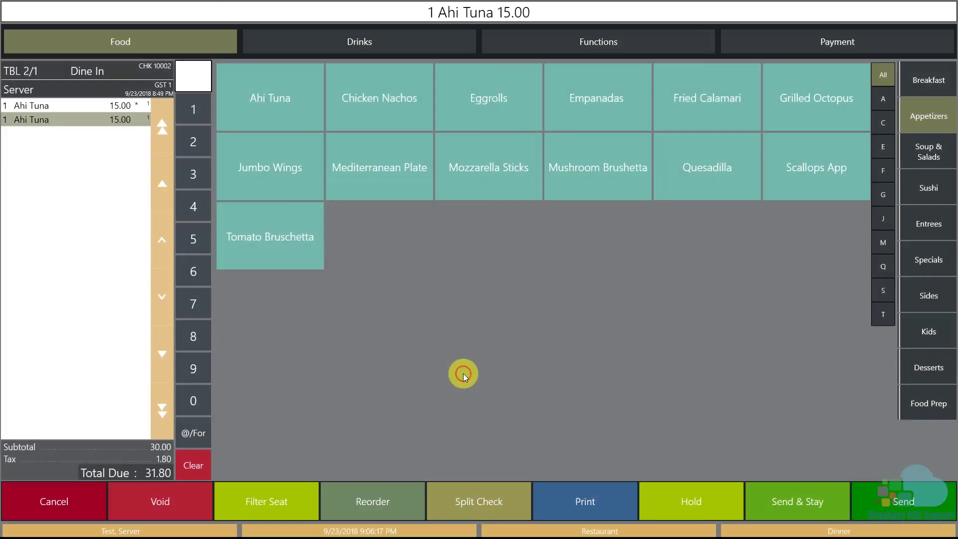
click(888, 499)
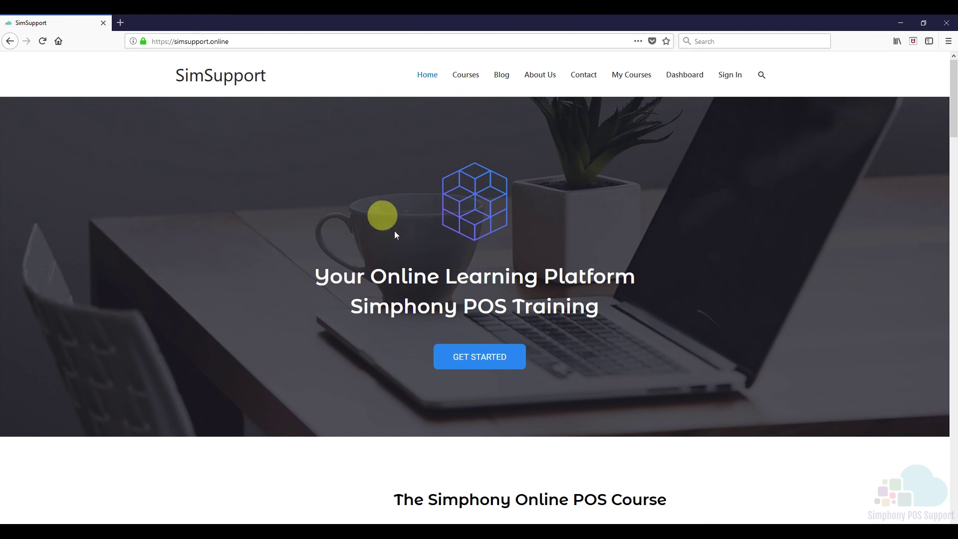
Step: Go from the SimSupport home page to the Simphony Boot Camp course listing
click(469, 363)
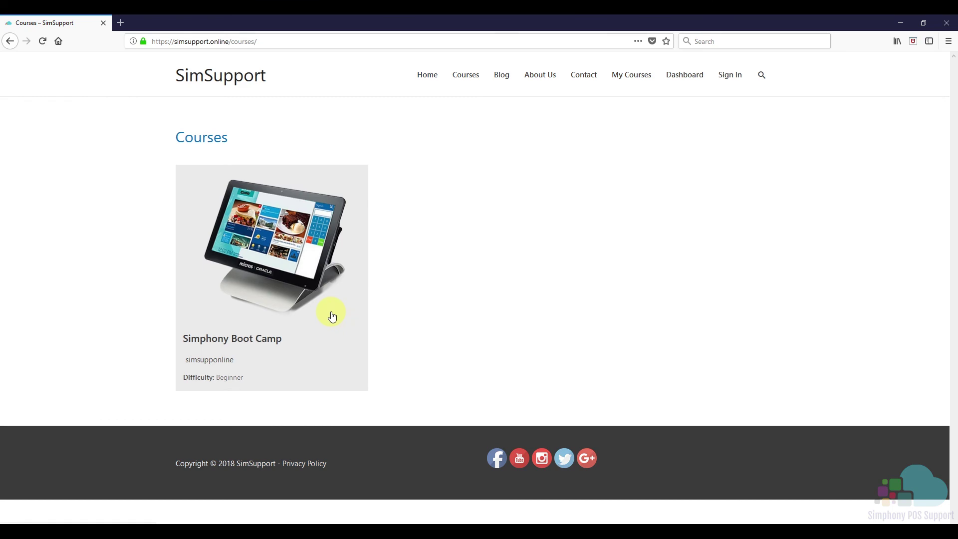
click(332, 317)
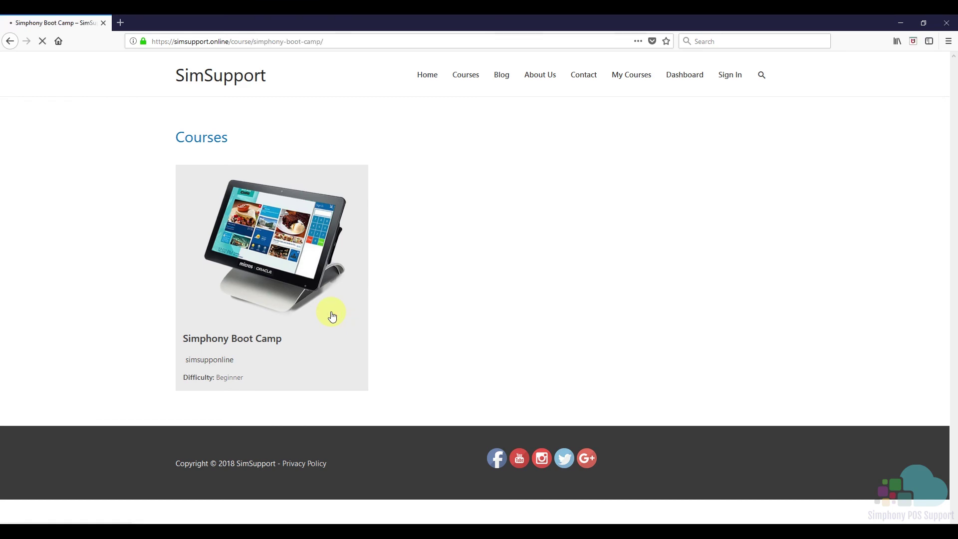